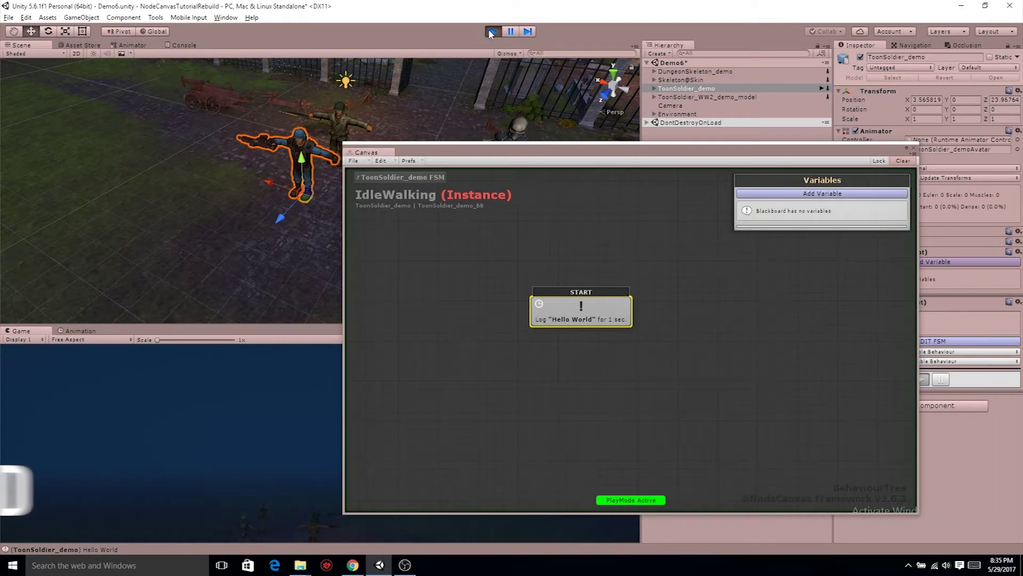
Stop Play mode and open the IdleWalking sub behaviour tree
left_click(491, 33)
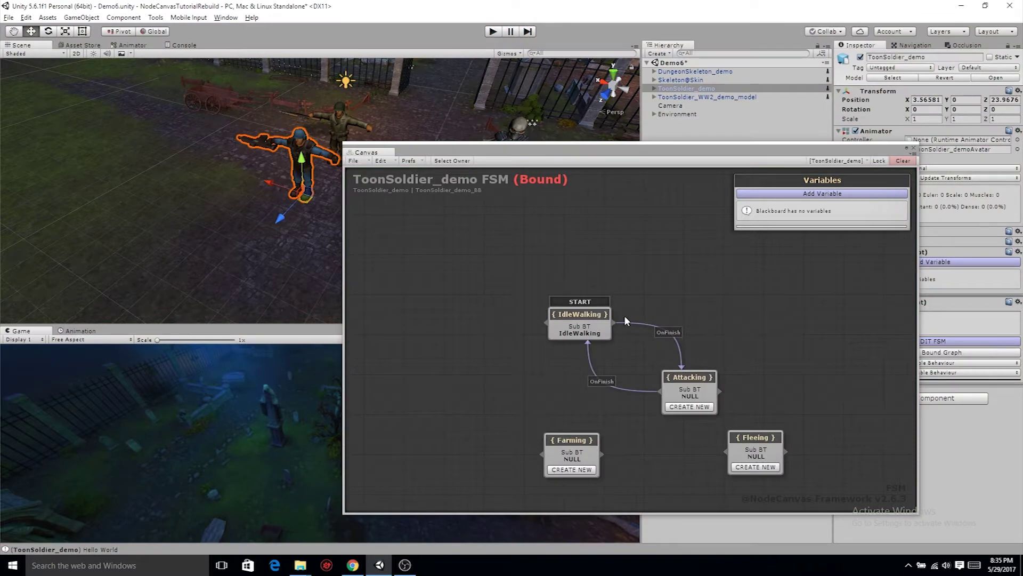
left_click(567, 326)
double_click(567, 325)
Replace the Log Hello World node with a Selector as the START node
left_click(581, 312)
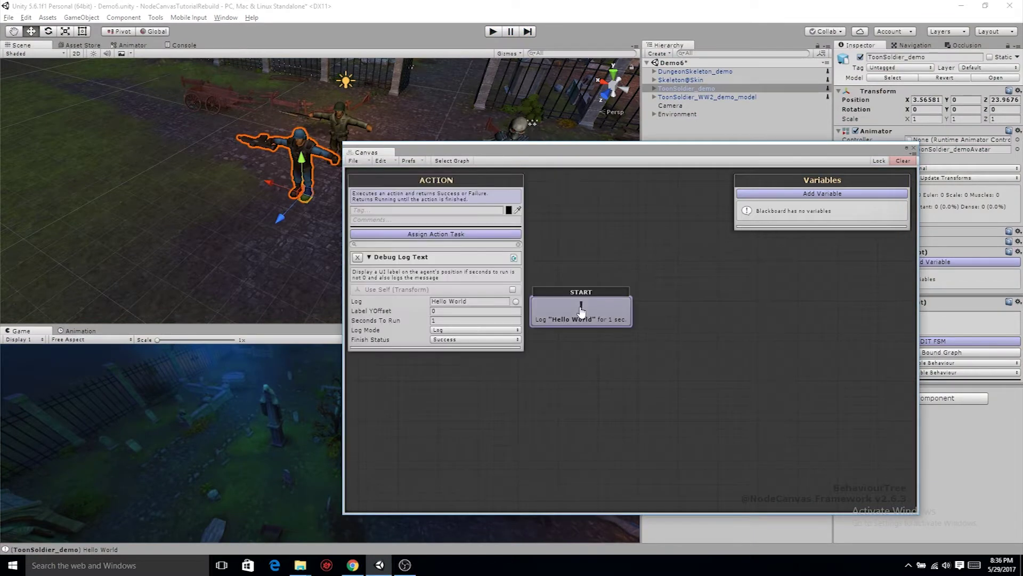
key("Delete")
right_click(580, 277)
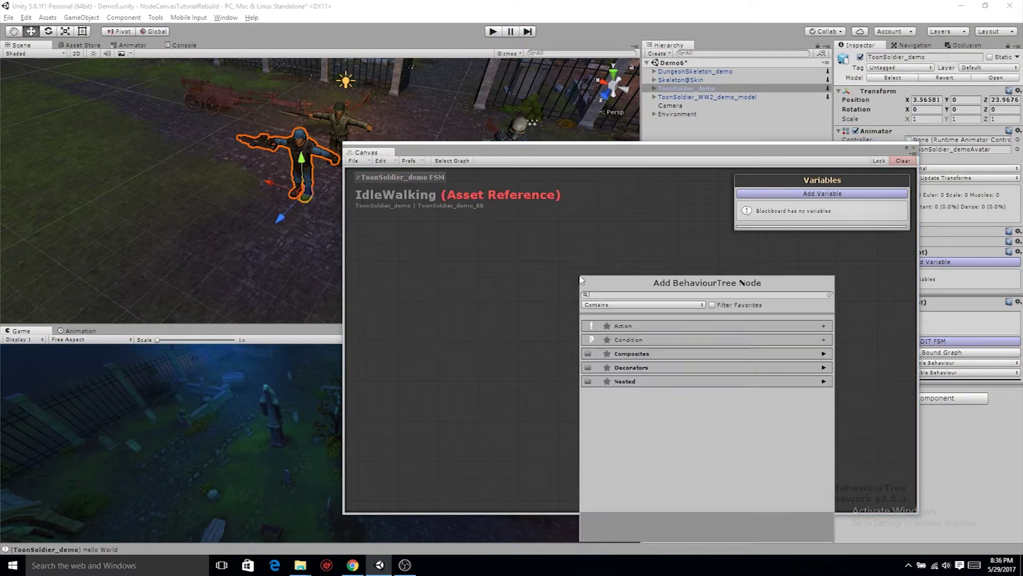
left_click(642, 353)
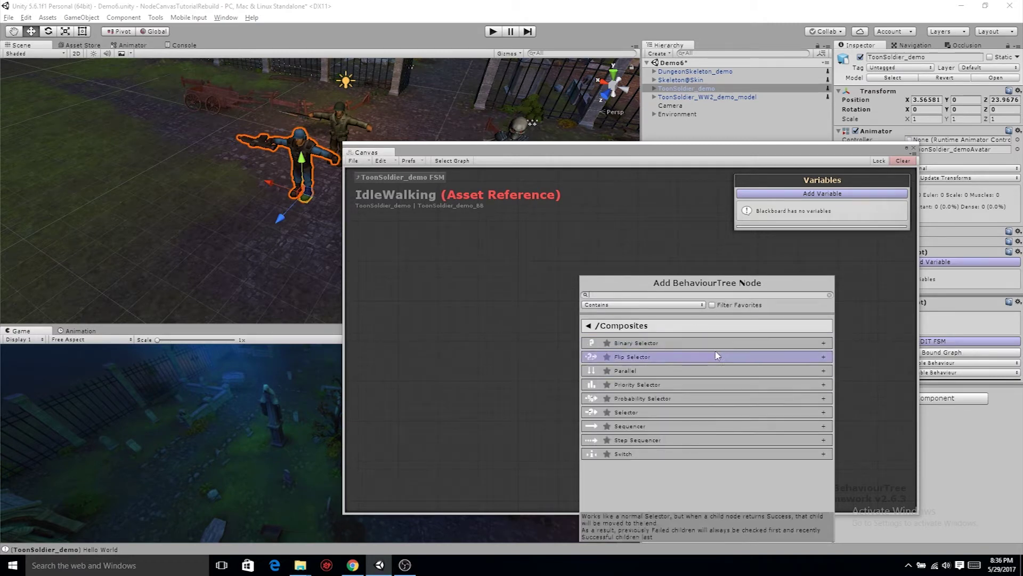
left_click(637, 413)
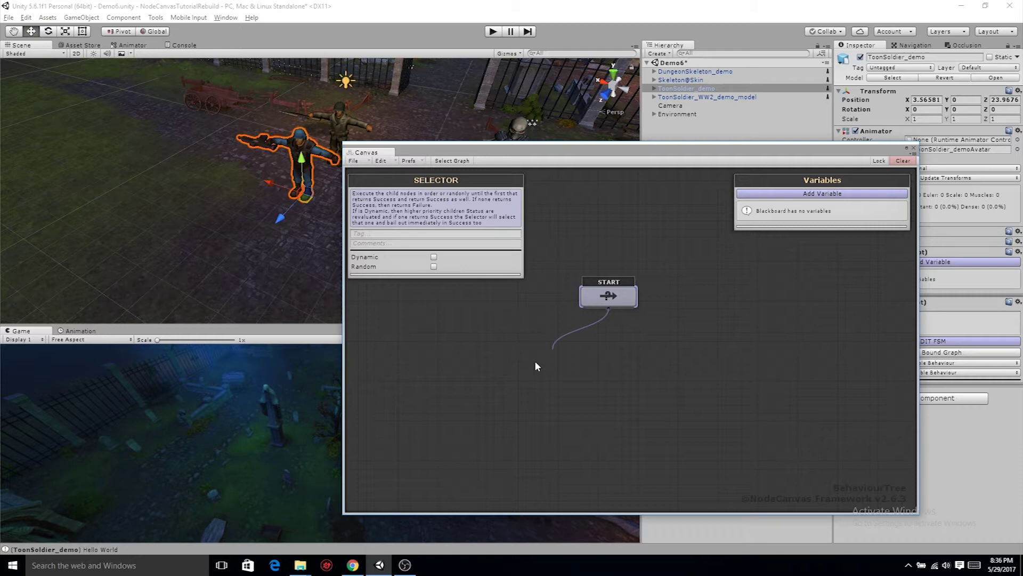
Add a Conditional decorator under START and drag out a link for a second child
right_click(536, 360)
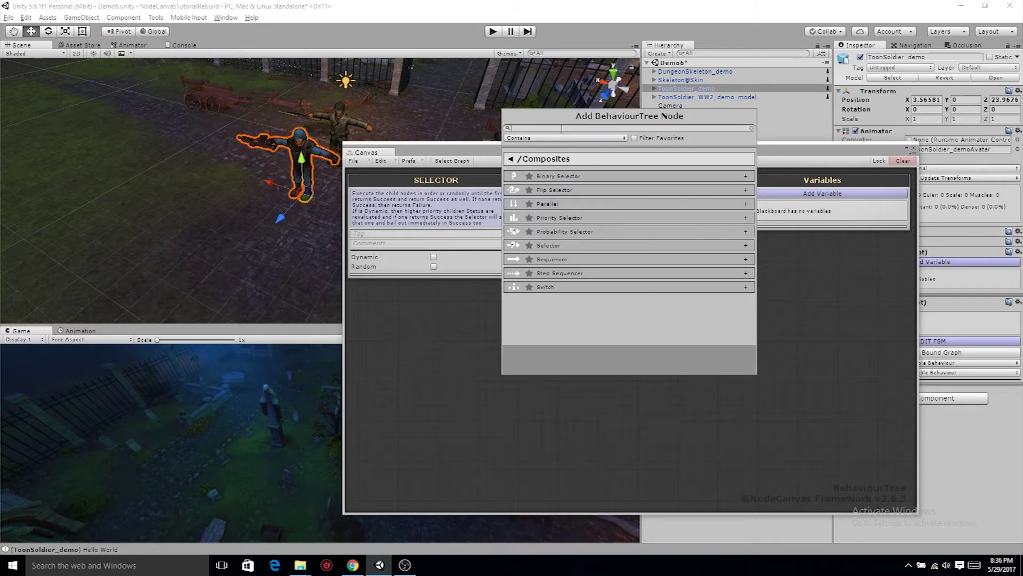
left_click(528, 159)
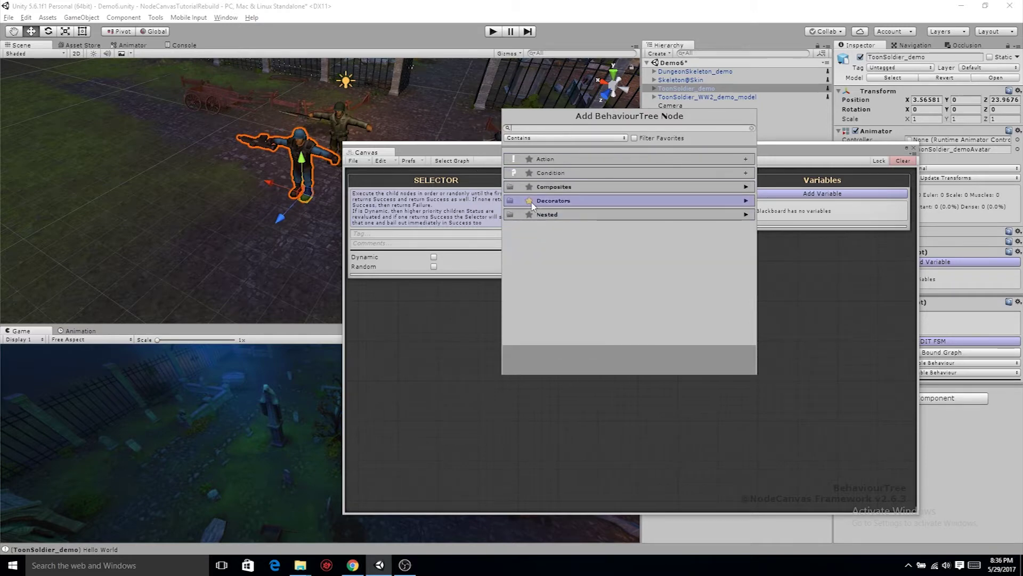
left_click(528, 202)
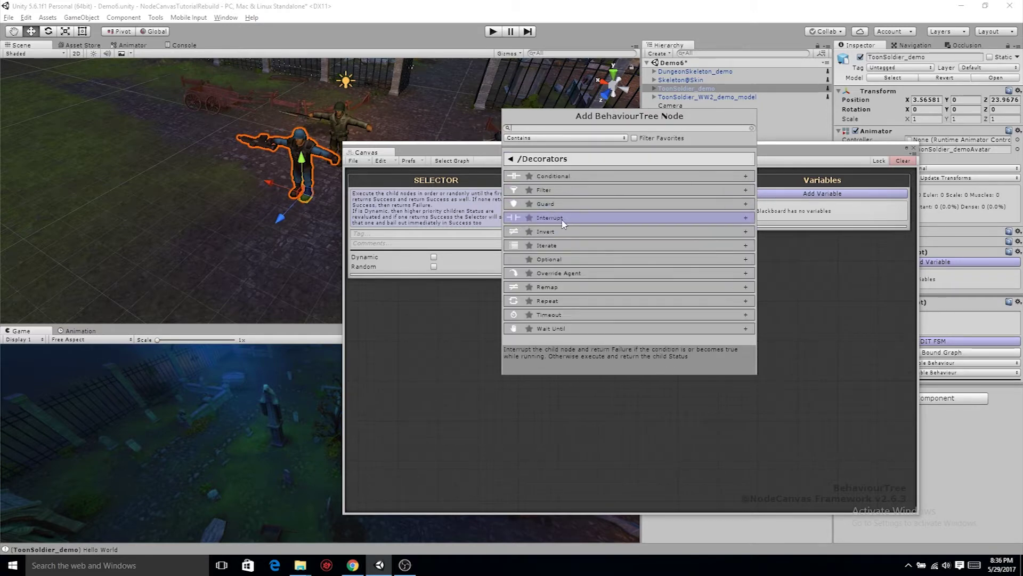
left_click(560, 177)
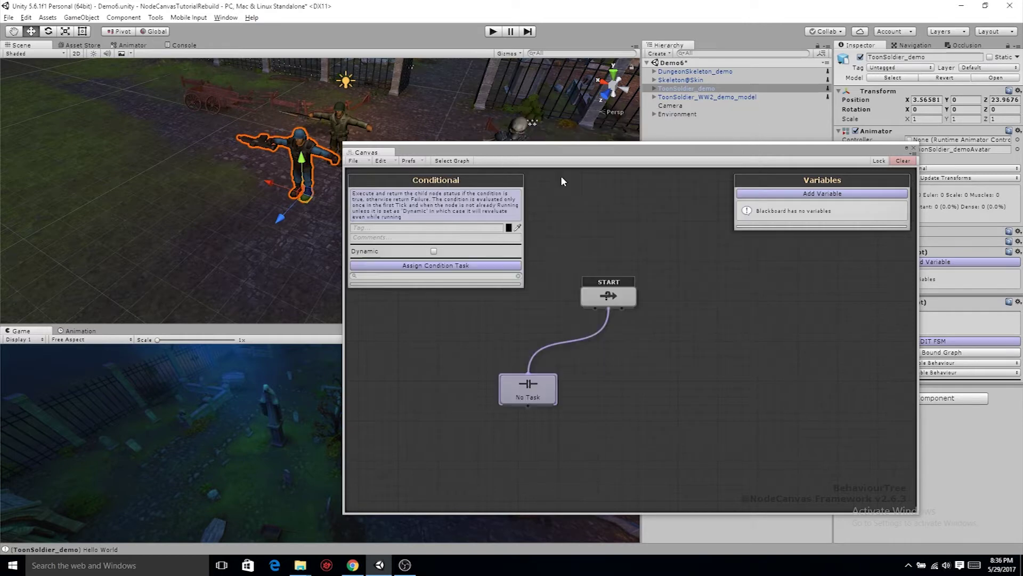
left_click_drag(529, 382, 551, 360)
middle_click_drag(646, 358, 634, 337)
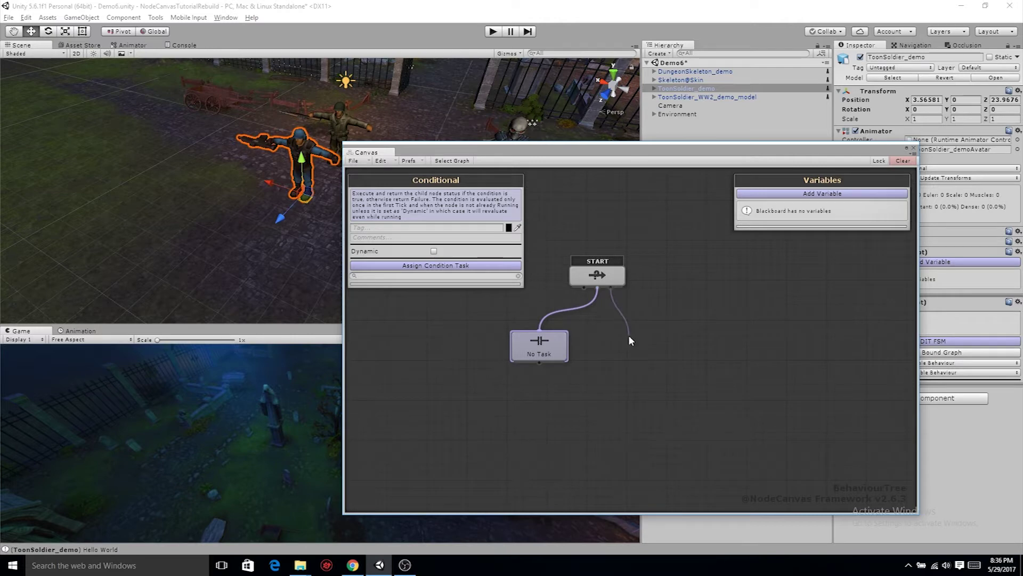
left_click_drag(630, 339, 633, 352)
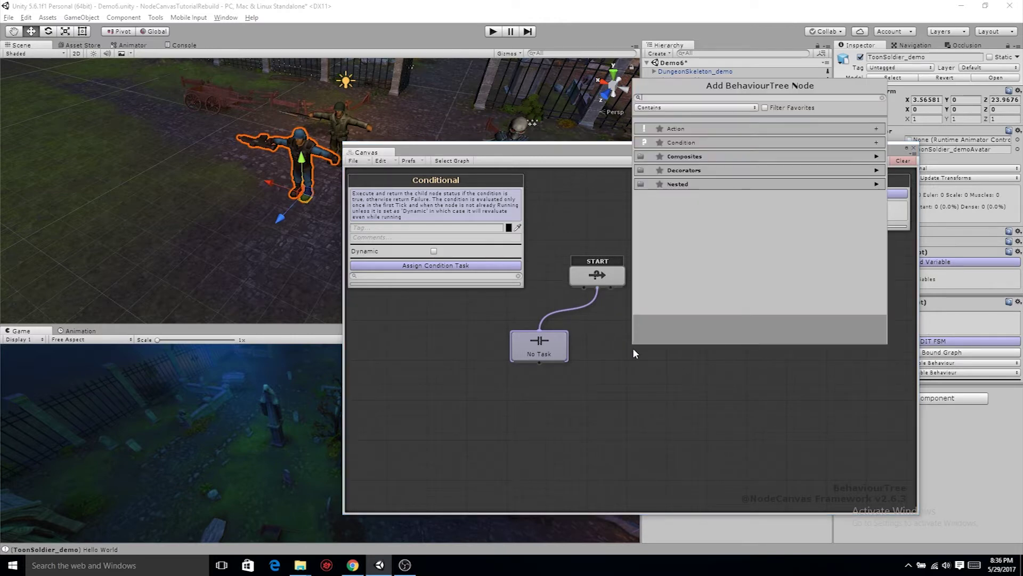
Add an Action node tagged 'Walk/Run/Patrol' as START's second child, placed to the right
type("act")
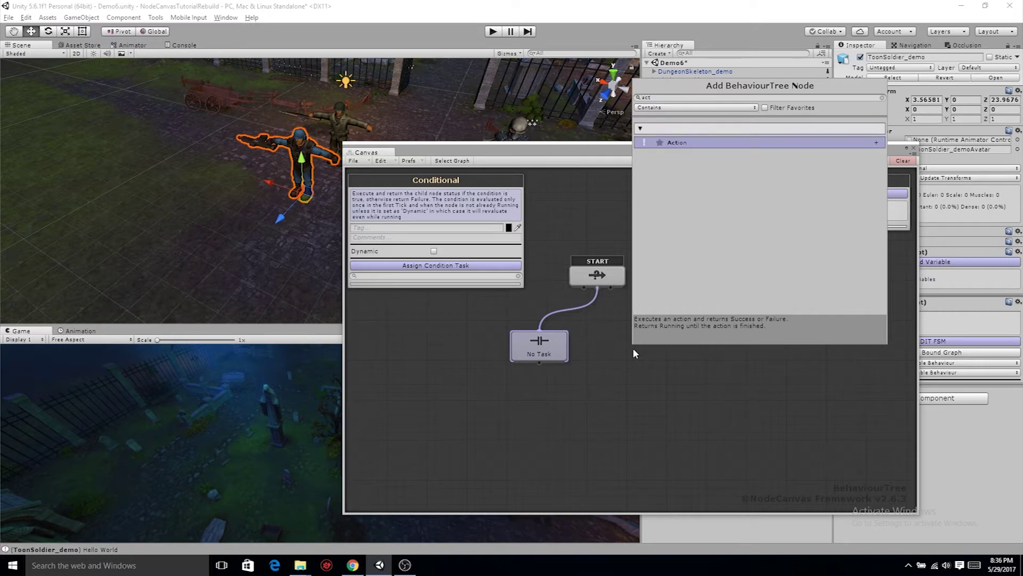
key("Return")
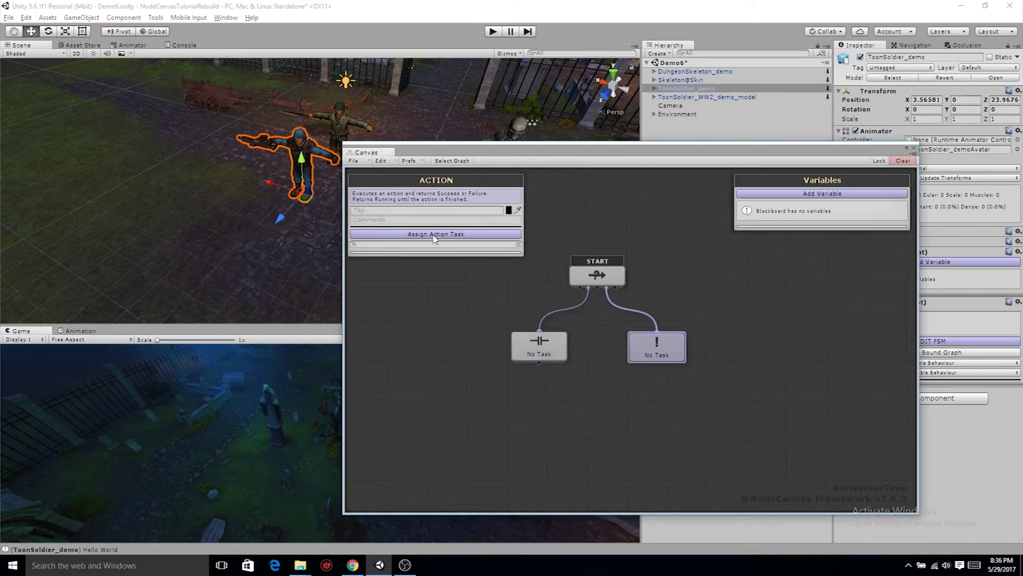
left_click(391, 211)
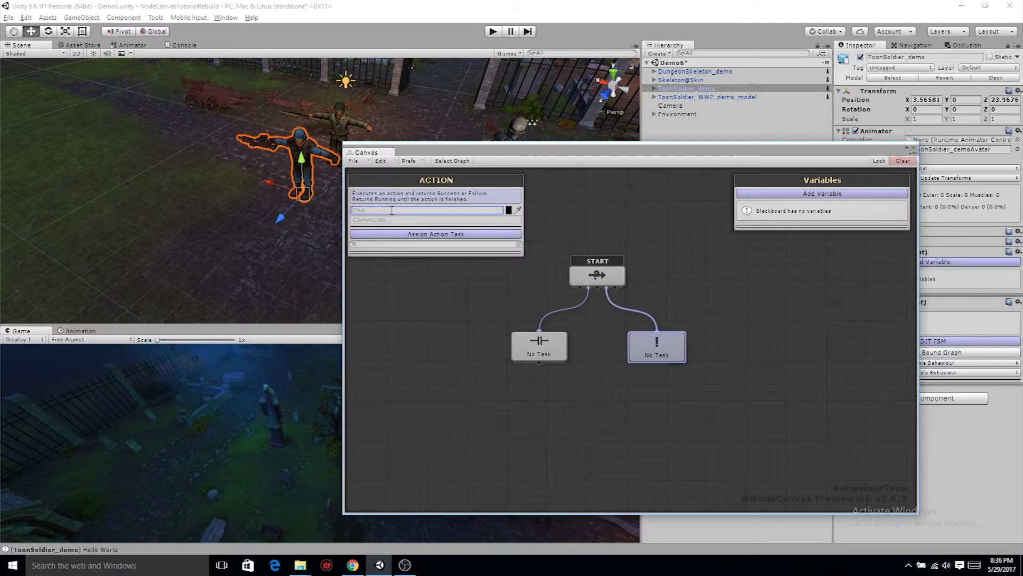
type("Walk/Run/Patrol")
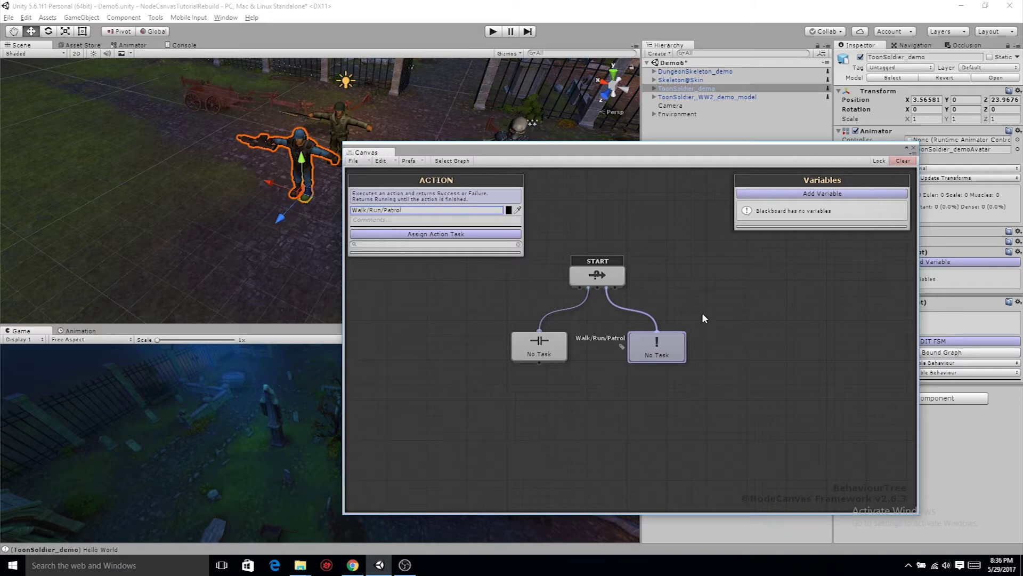
left_click_drag(656, 357, 703, 358)
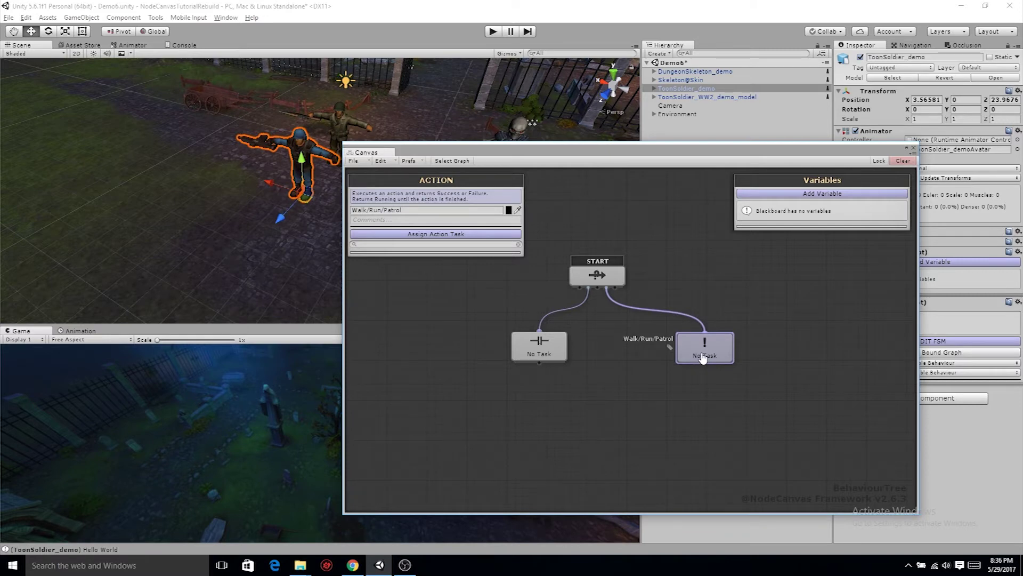
Set the Conditional and START Selector to Dynamic, and list the Conditional's condition tasks
left_click(536, 362)
left_click_drag(551, 352, 532, 358)
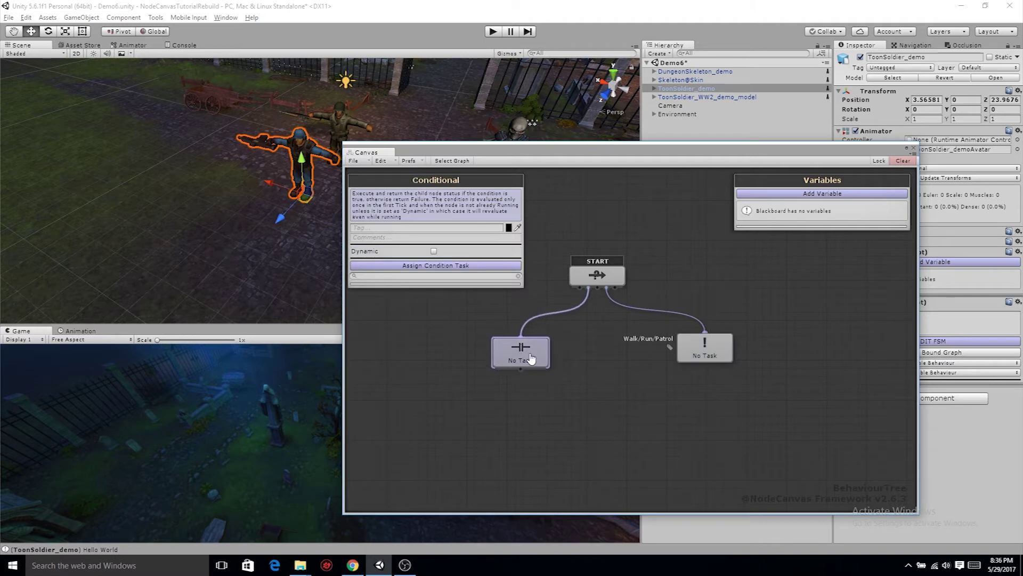
left_click(434, 251)
left_click(590, 279)
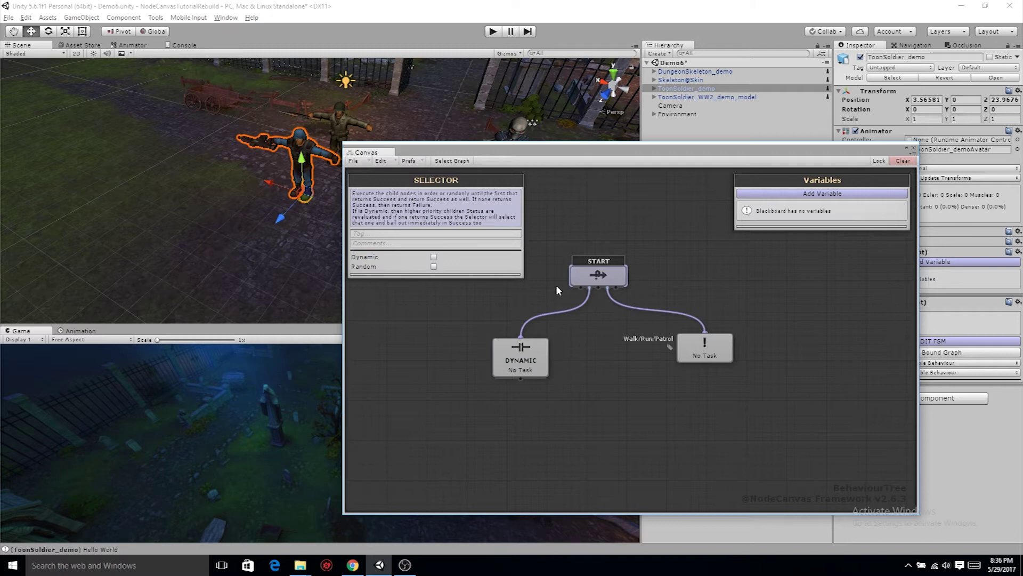
left_click(434, 256)
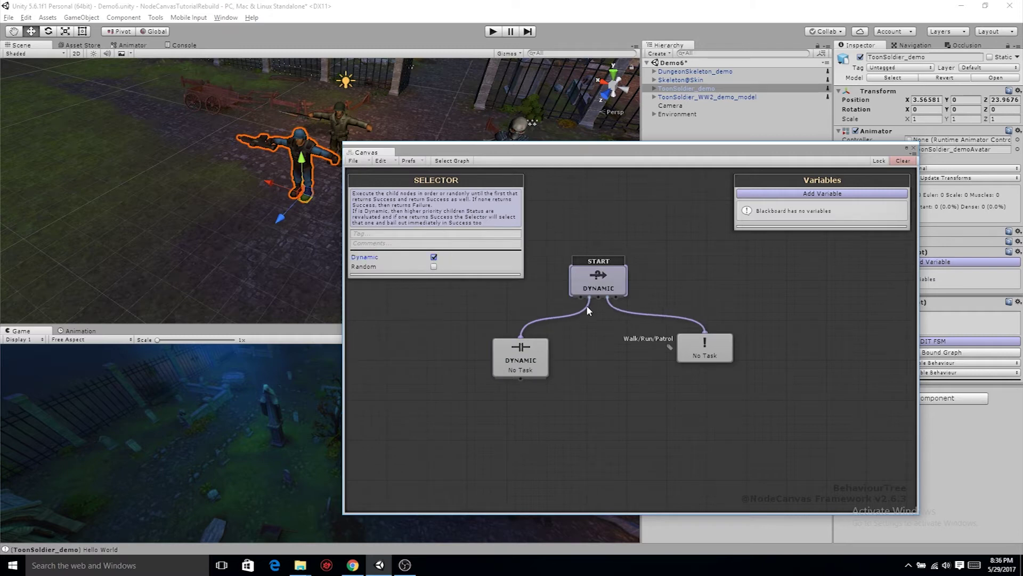
left_click(539, 352)
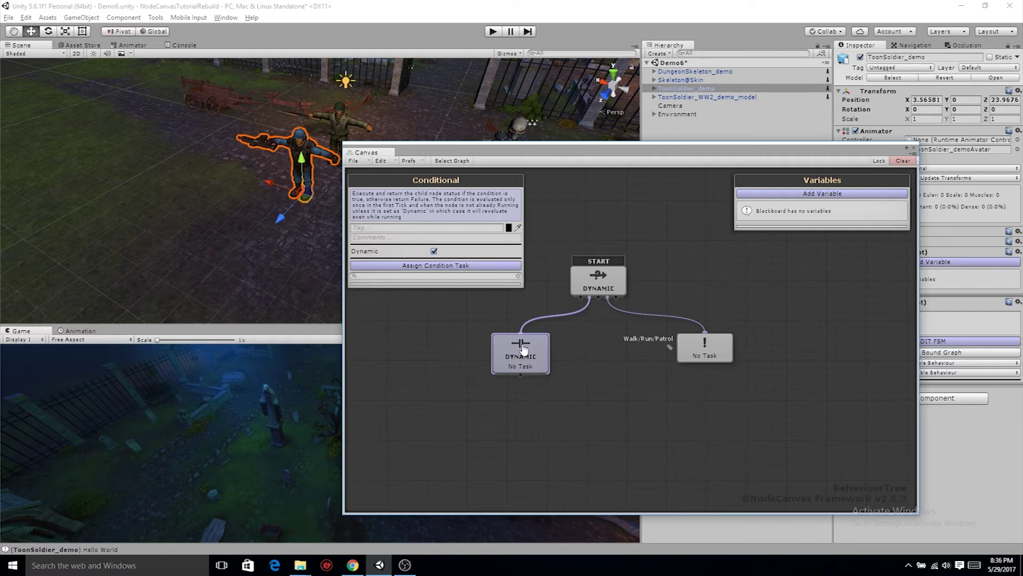
left_click(440, 269)
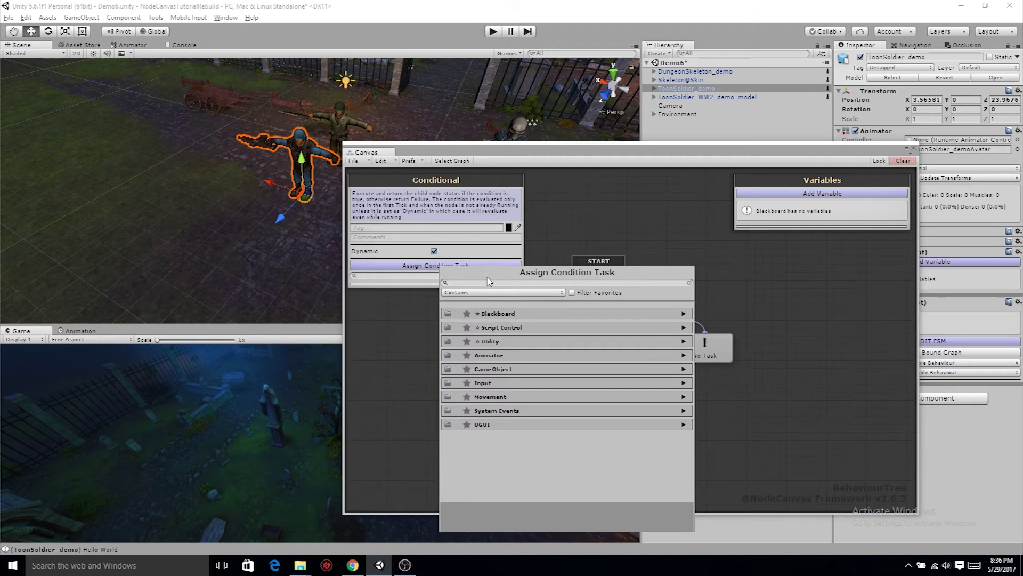
Assign the Check Trigger condition to the Conditional and tidy the node positions
type("check ")
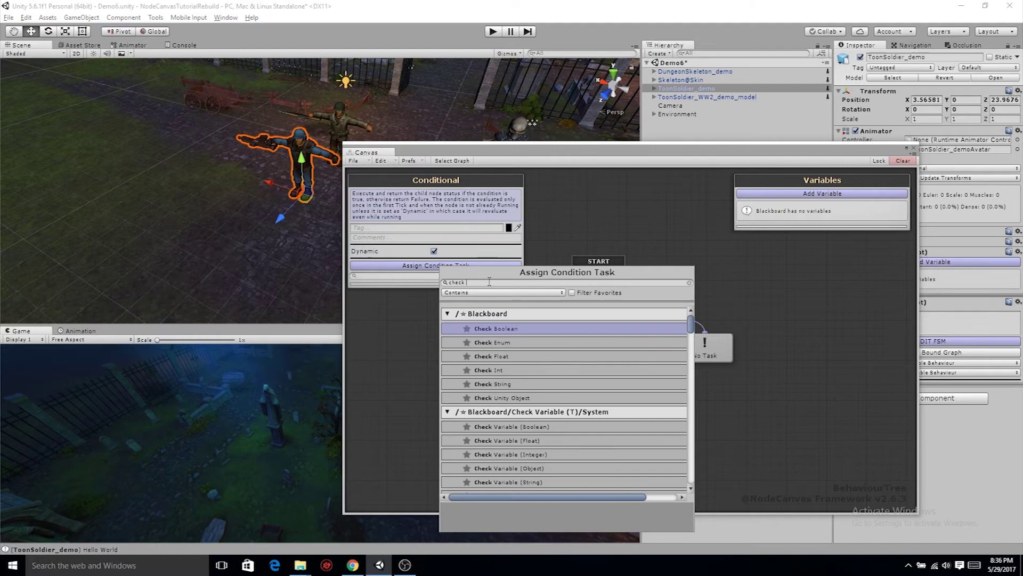
type("trigg")
key("Return")
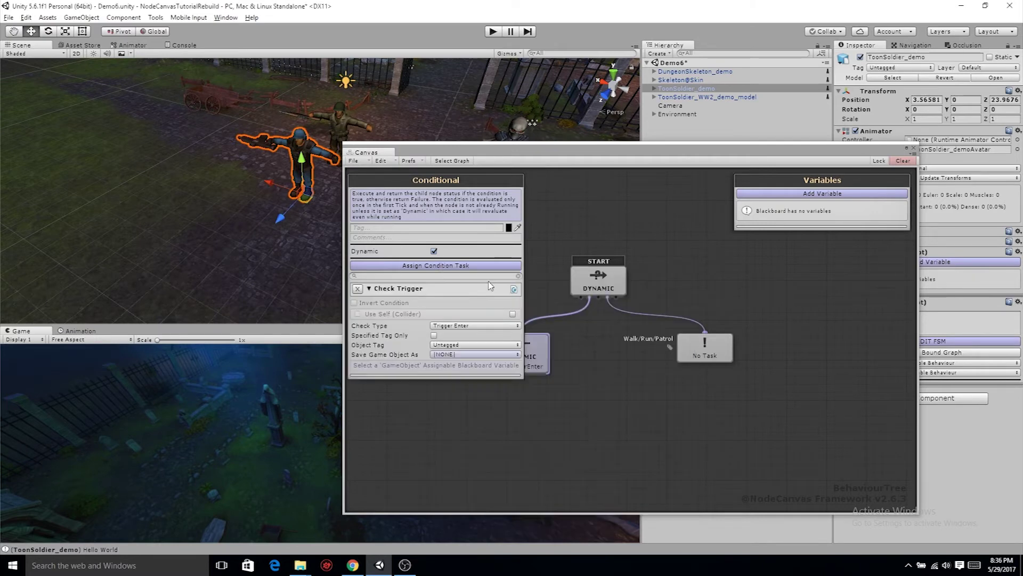
left_click_drag(787, 339, 791, 356)
left_click_drag(597, 343, 574, 358)
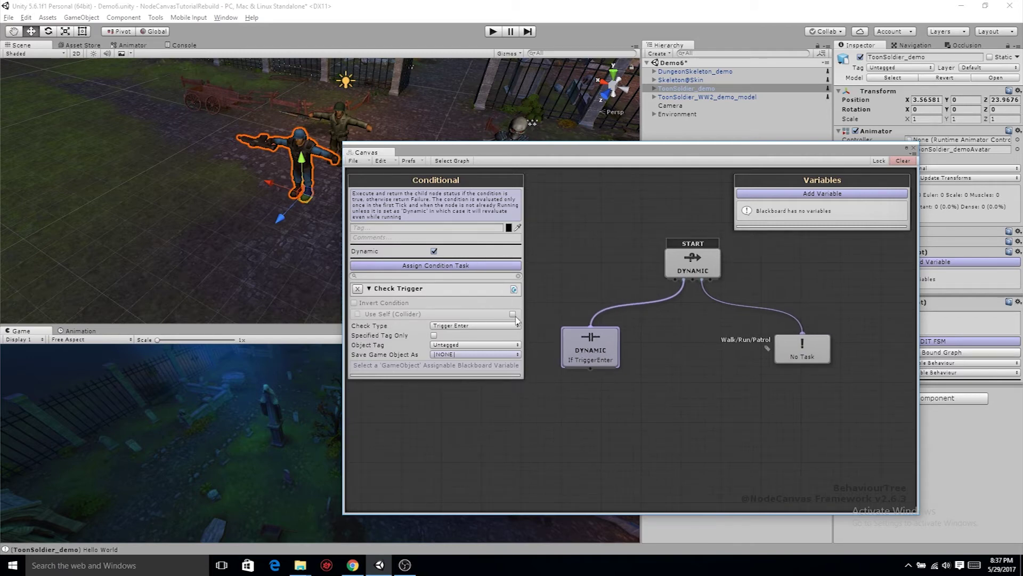
Set Check Trigger to Trigger Stay for the Enemy tag, saving the object to a new variable
left_click(453, 326)
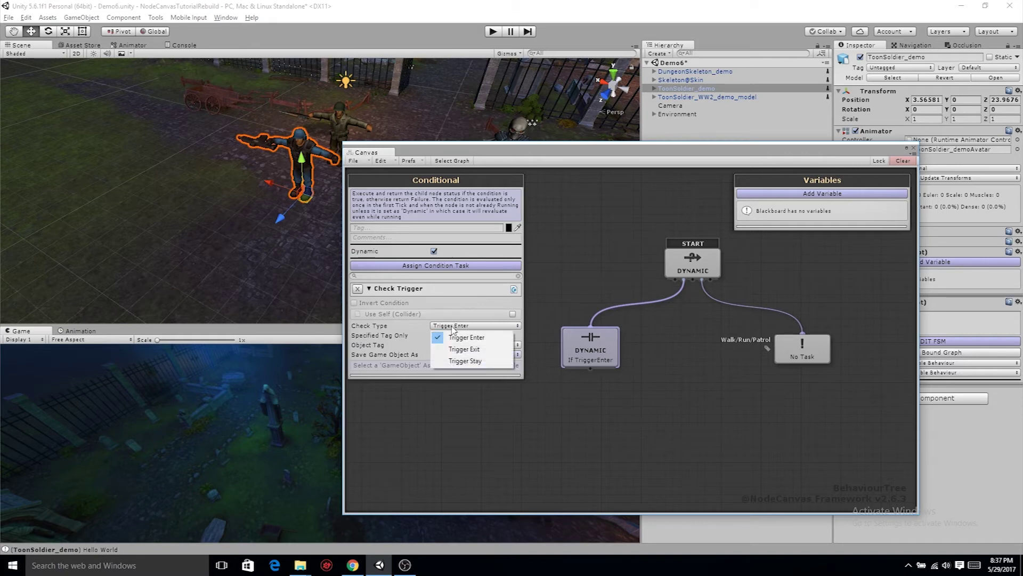
left_click(465, 361)
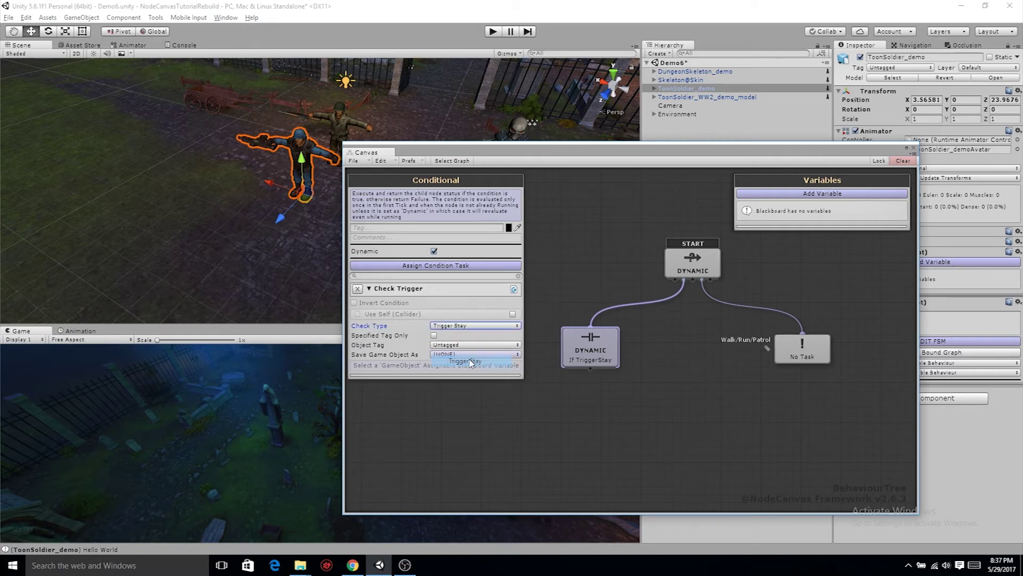
left_click(433, 336)
left_click(475, 345)
left_click(469, 438)
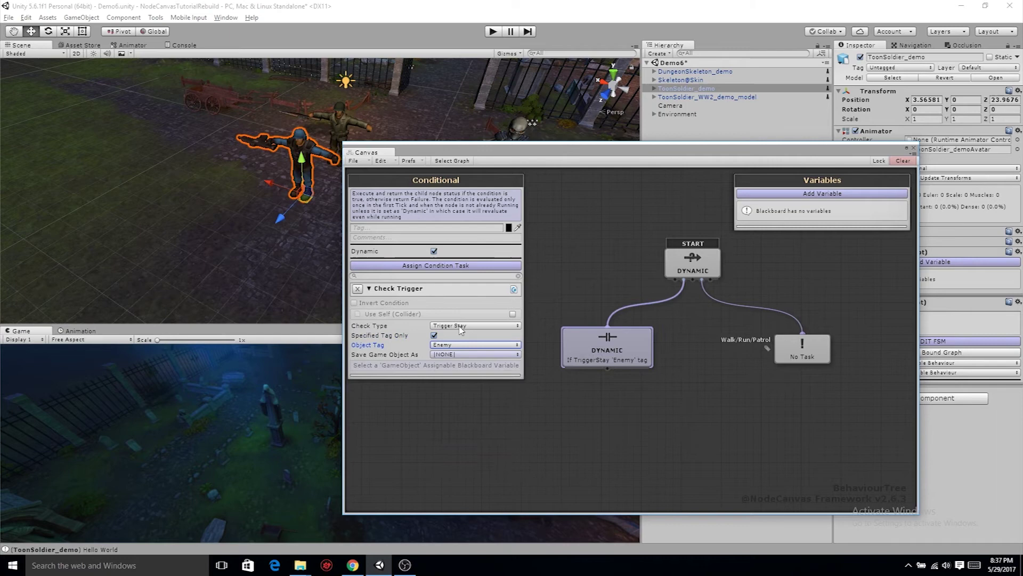
left_click(464, 354)
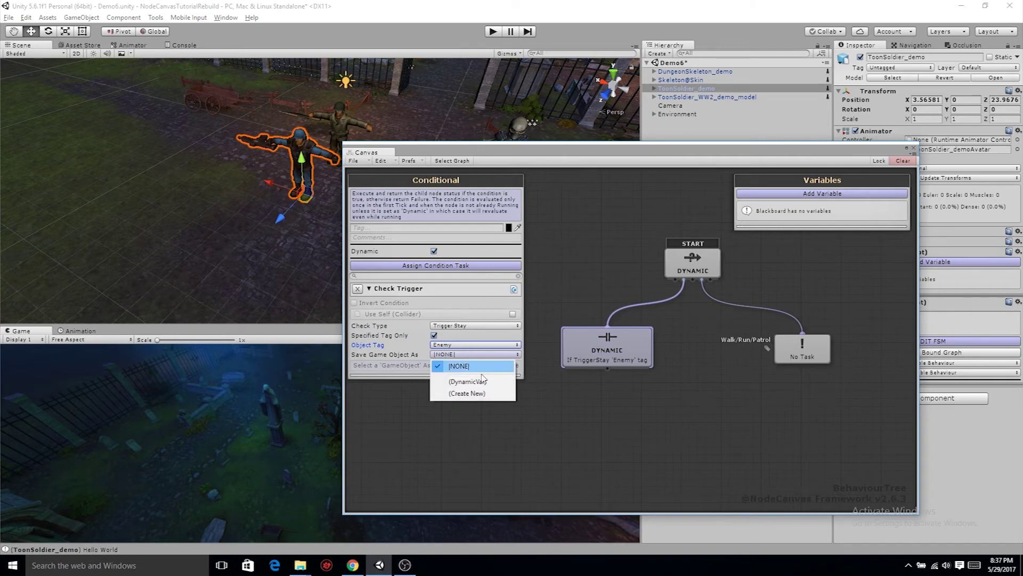
left_click(467, 393)
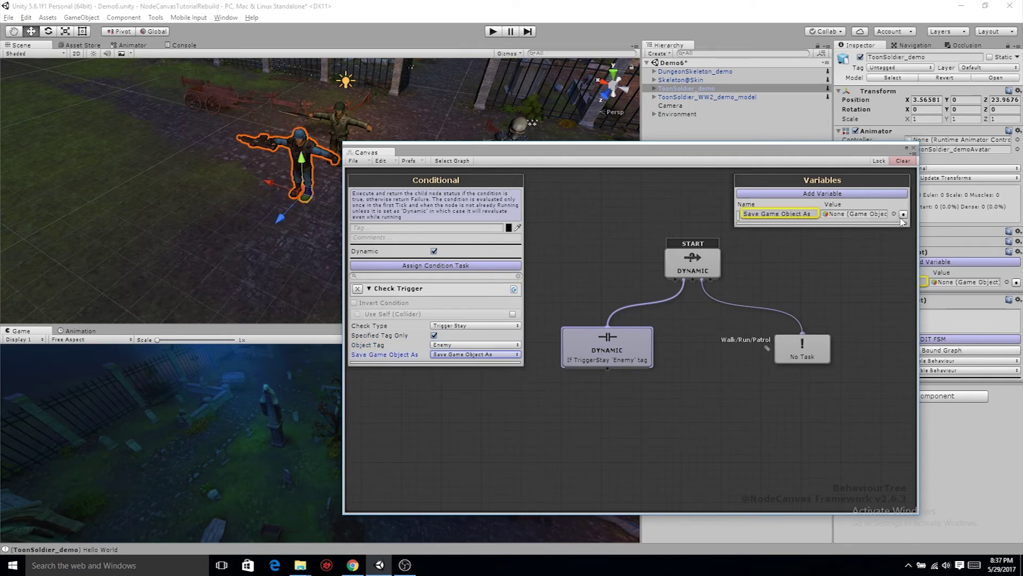
left_click(801, 217)
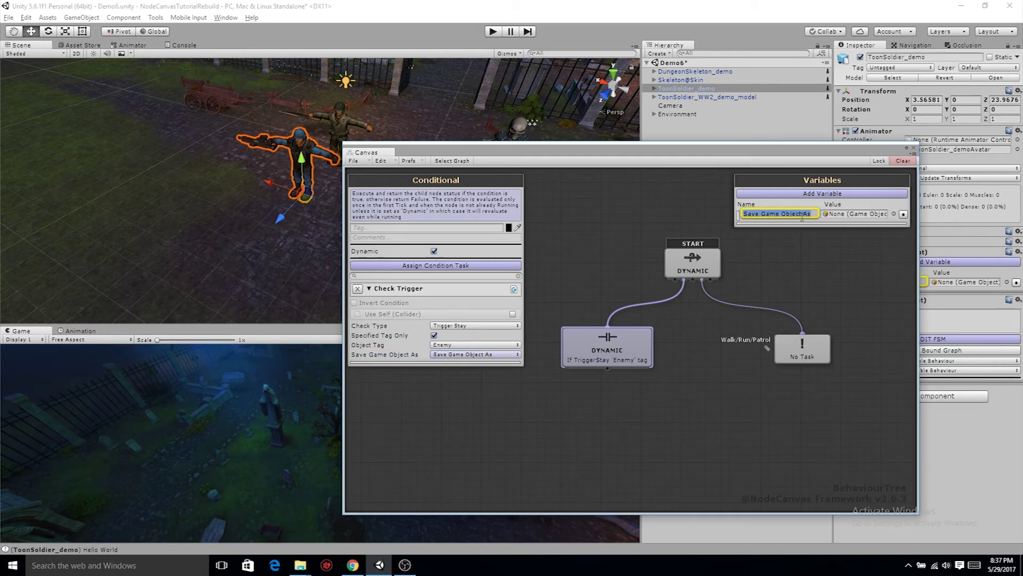
Name the blackboard variable Enemy and tag both ToonSoldier objects as Player
type("Enemy")
left_click(886, 68)
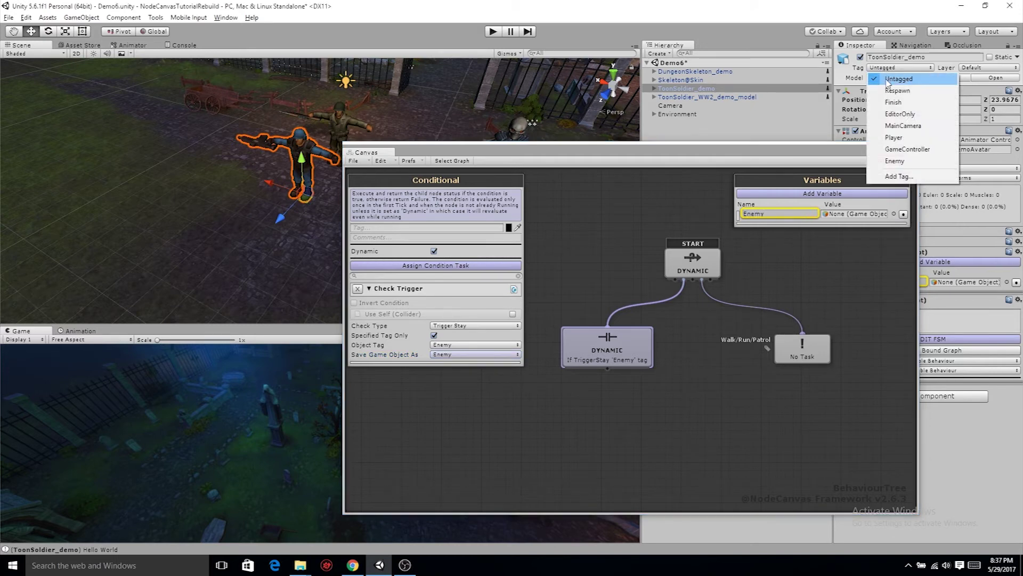
left_click(725, 97, "ctrl")
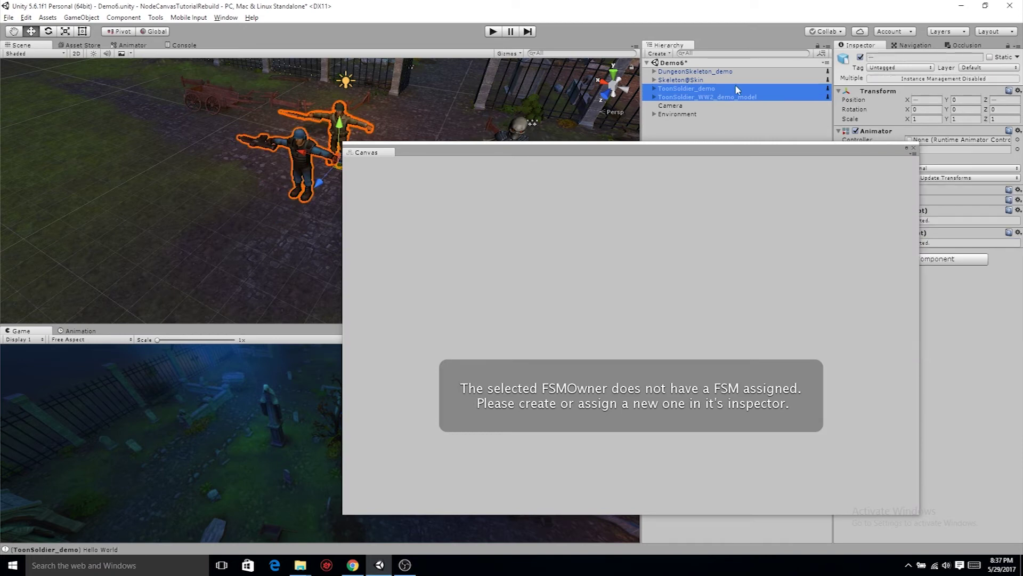
left_click(928, 67)
left_click(885, 141)
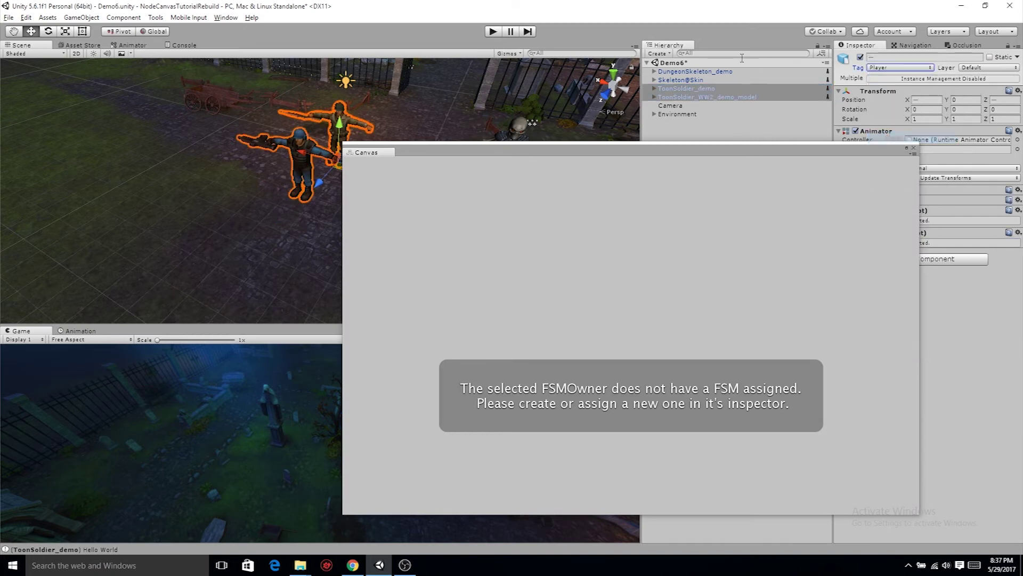
Tag Skeleton@Skin and DungeonSkeleton_demo as Enemy, then reselect ToonSoldier_demo
left_click(687, 80)
left_click(698, 72, "ctrl")
left_click(910, 68)
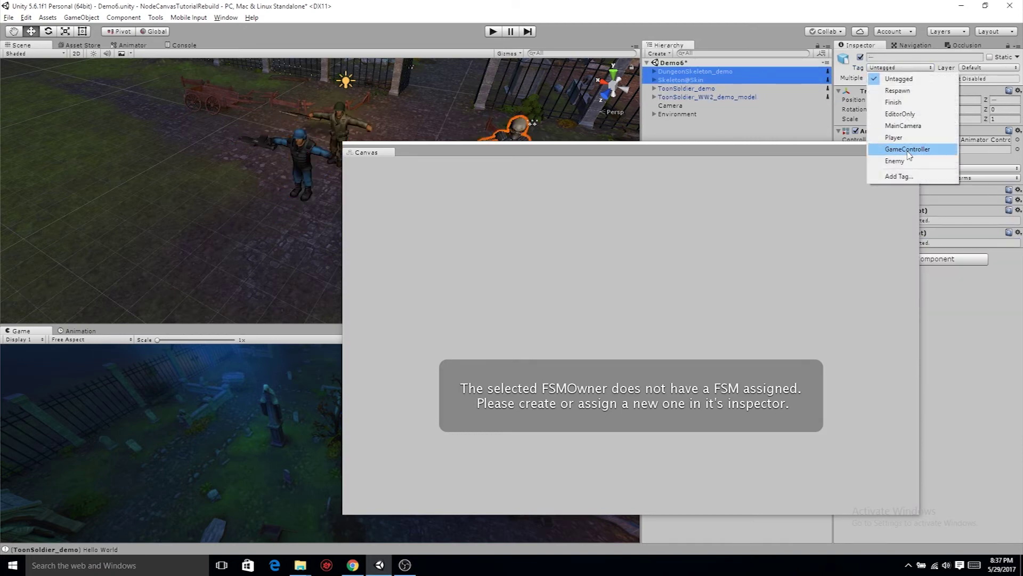
left_click(906, 161)
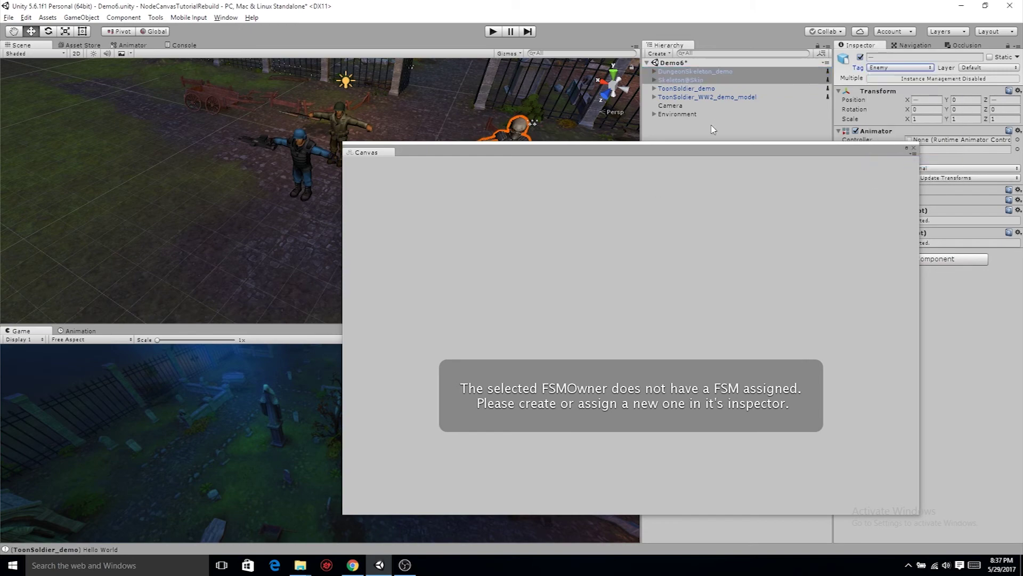
left_click(687, 88)
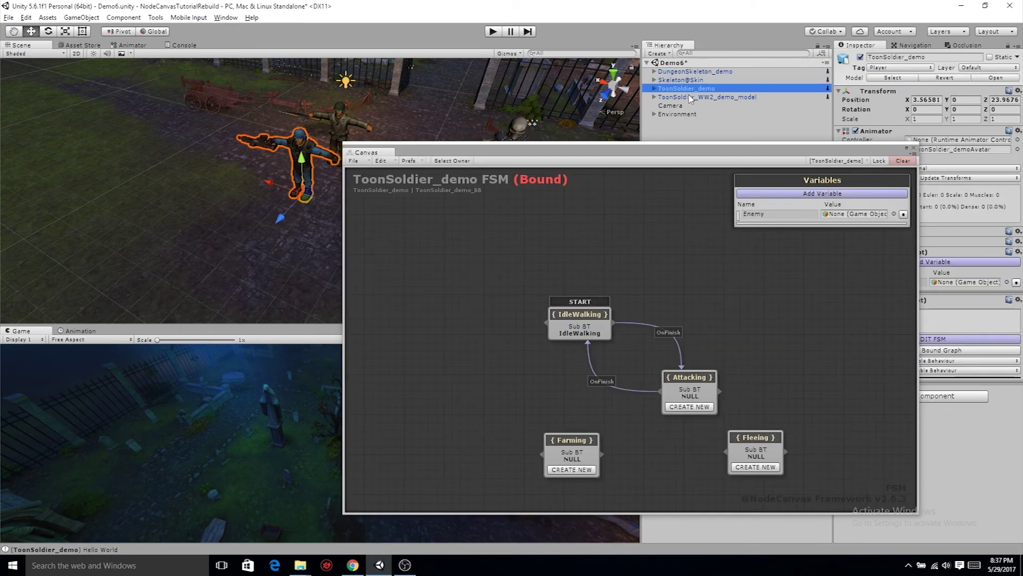
In the IdleWalking sub-tree, add an Action node under the Dynamic trigger condition
double_click(566, 341)
left_click(581, 324)
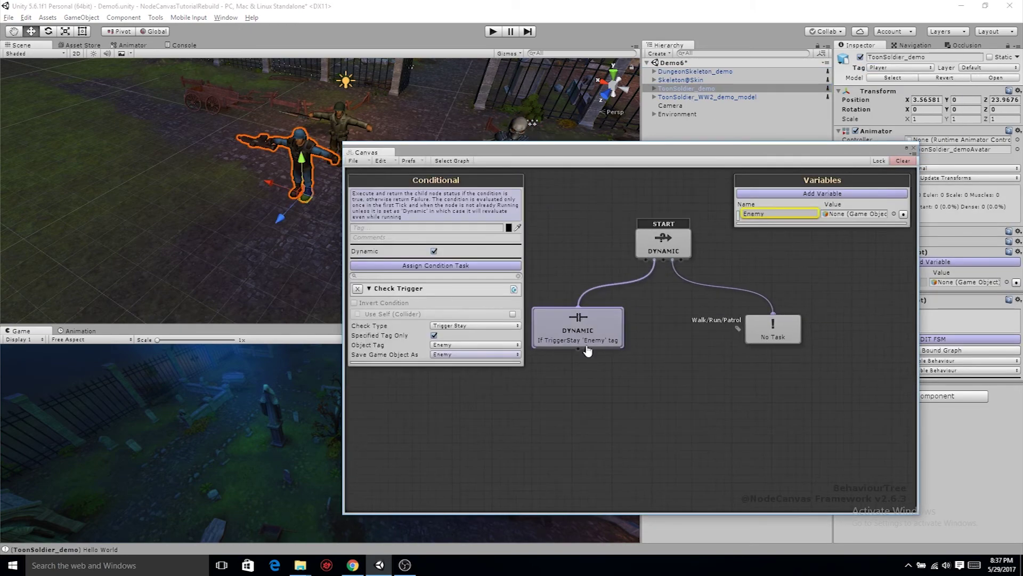
middle_click_drag(575, 355, 584, 325)
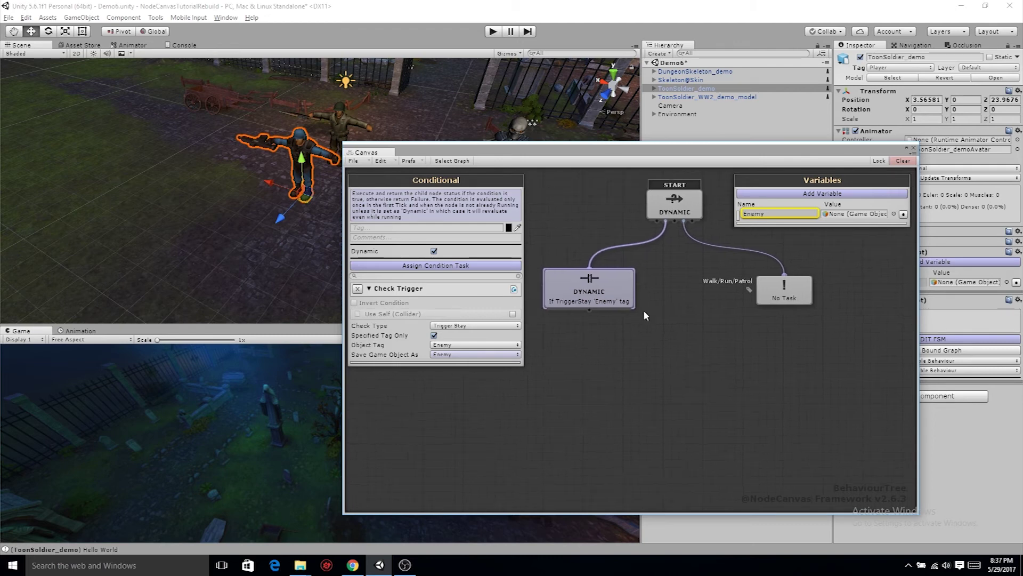
left_click(589, 308)
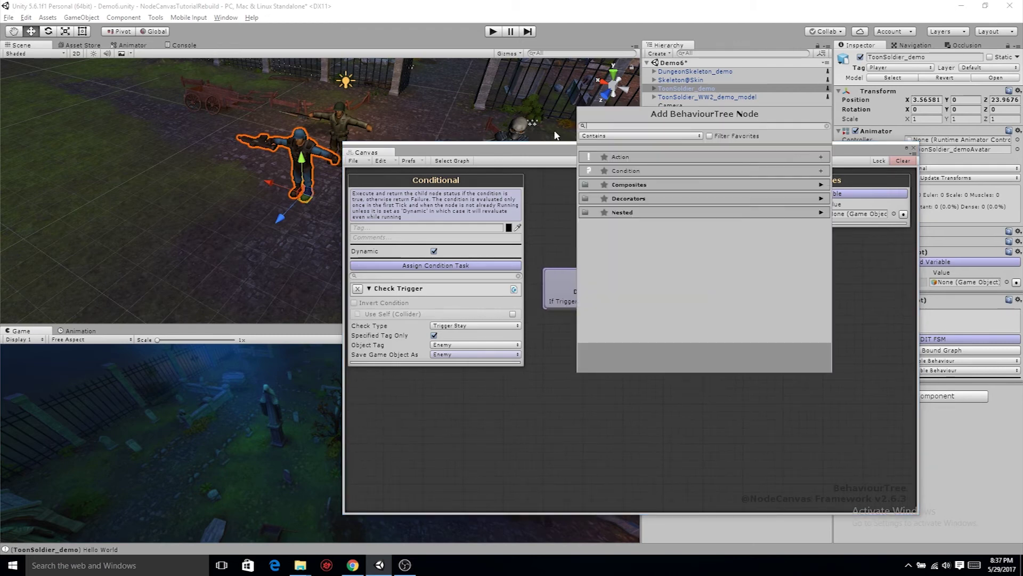
left_click(638, 157)
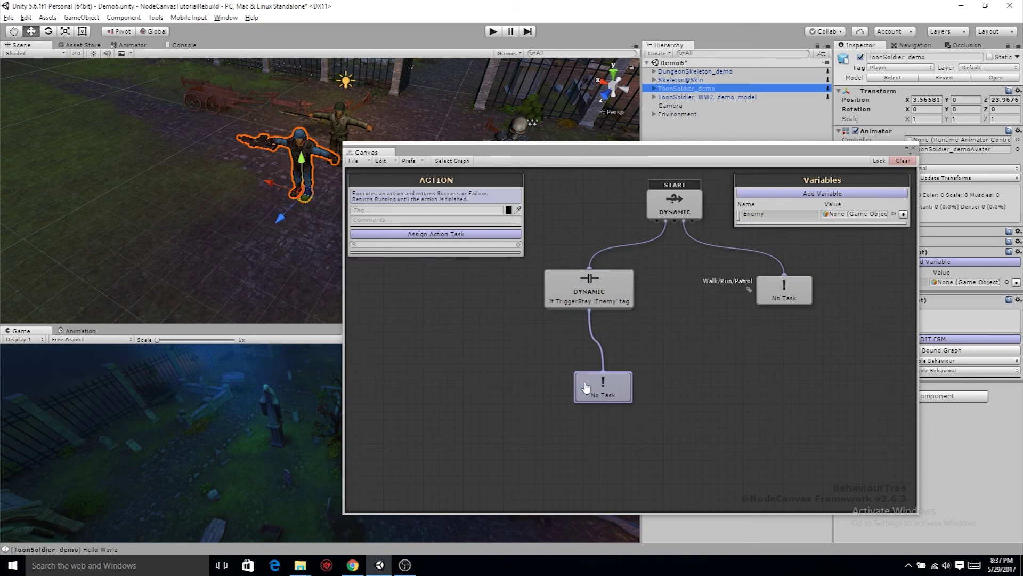
Assign the Debug Log Text task so the action logs 'Enemy Found' for 1 sec
left_click(464, 235)
type("debug")
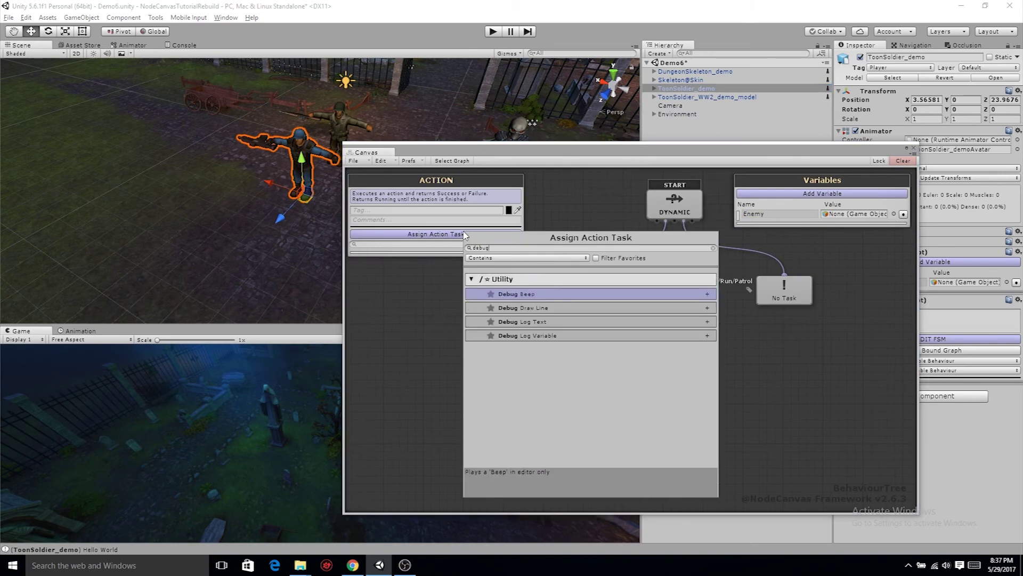
key("Down")
key("Down")
key("Return")
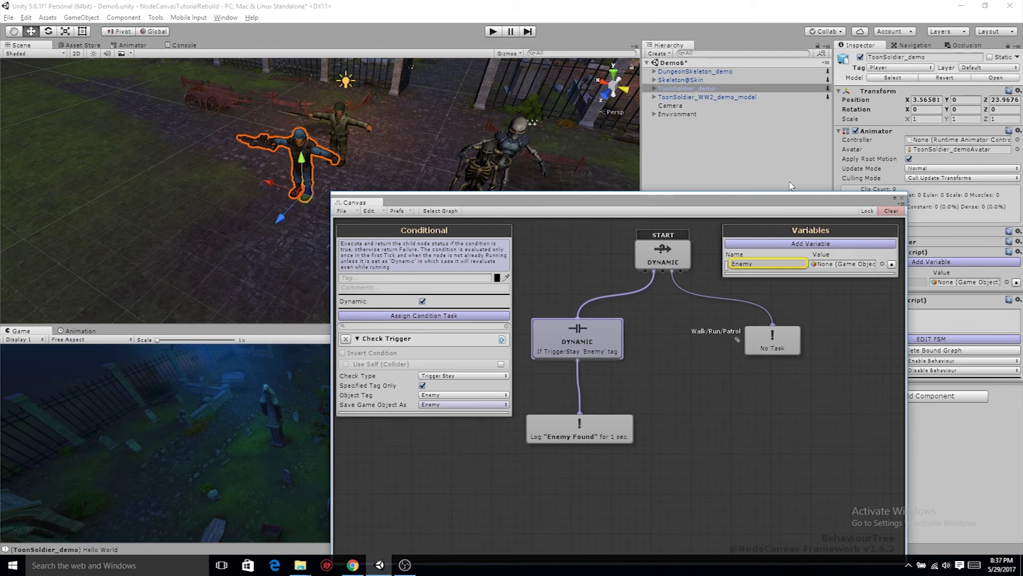
left_click_drag(457, 203, 245, 163)
Close the graph editor and create a new Prefabs folder in the project assets
left_click(690, 159)
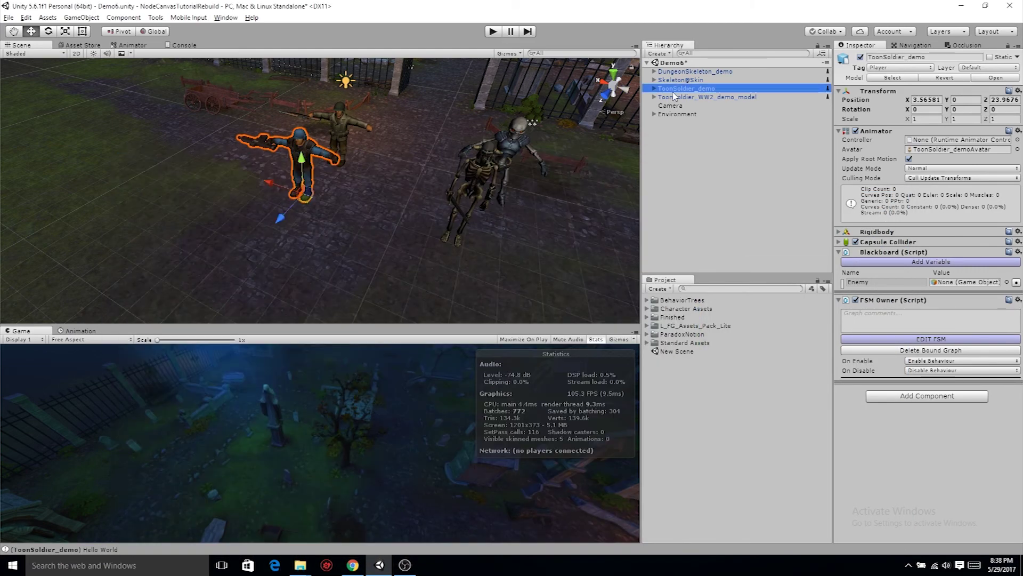
right_click(684, 372)
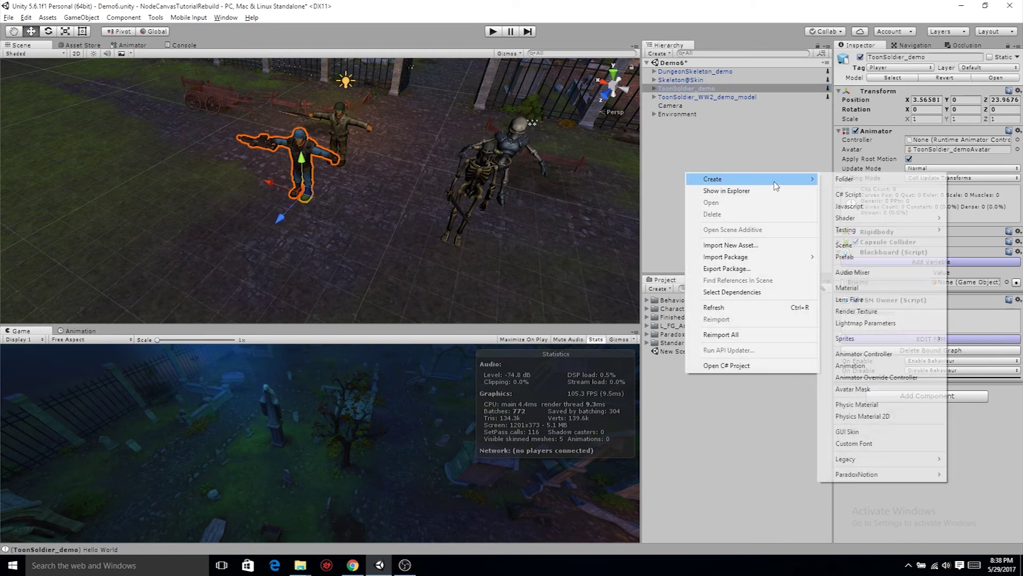
left_click(832, 178)
type("Pr")
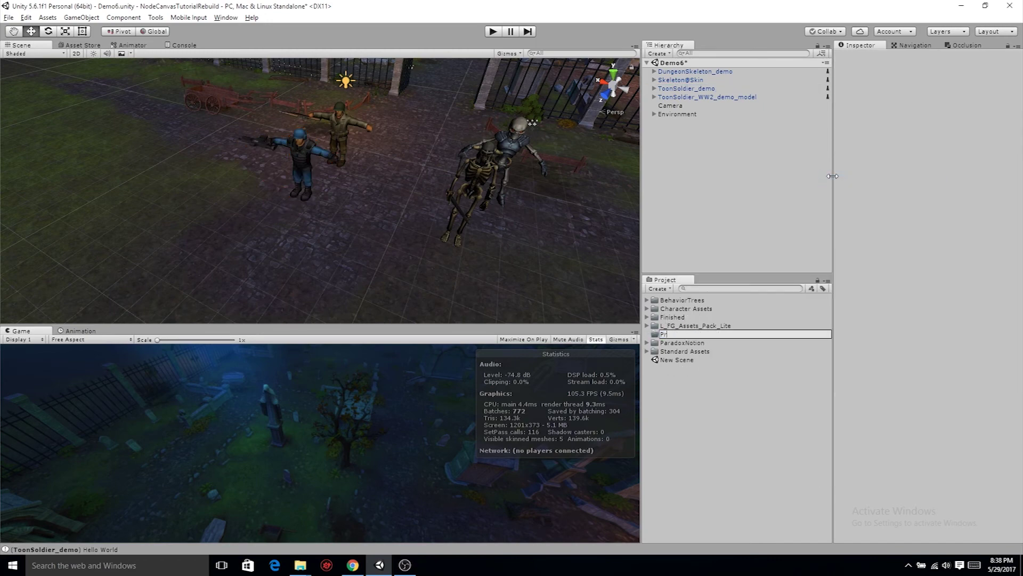
type("efabs")
key("Return")
right_click(672, 342)
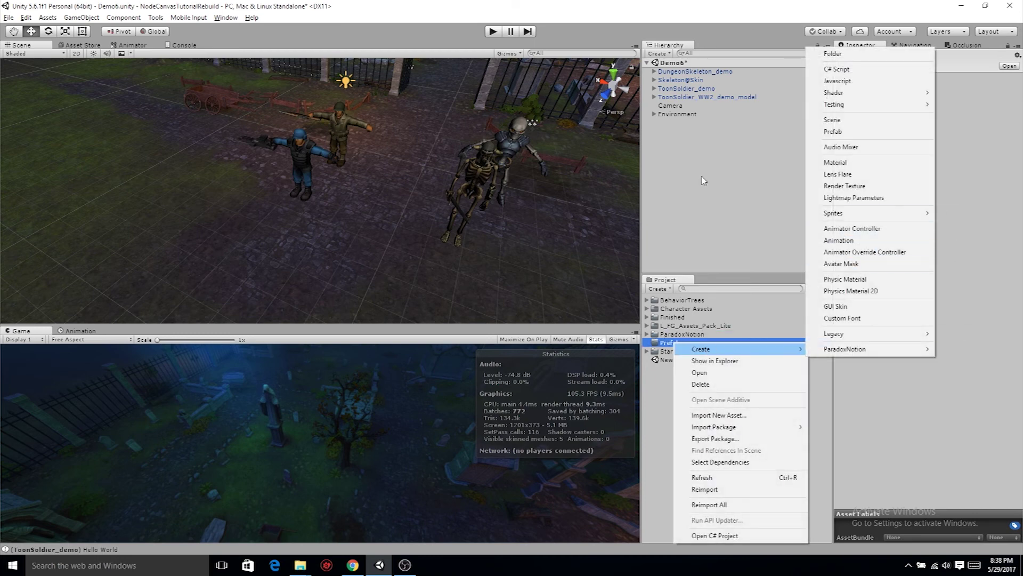
right_click(683, 170)
Create an empty GameObject named CharacterAreaTrigger in the scene
left_click(738, 264)
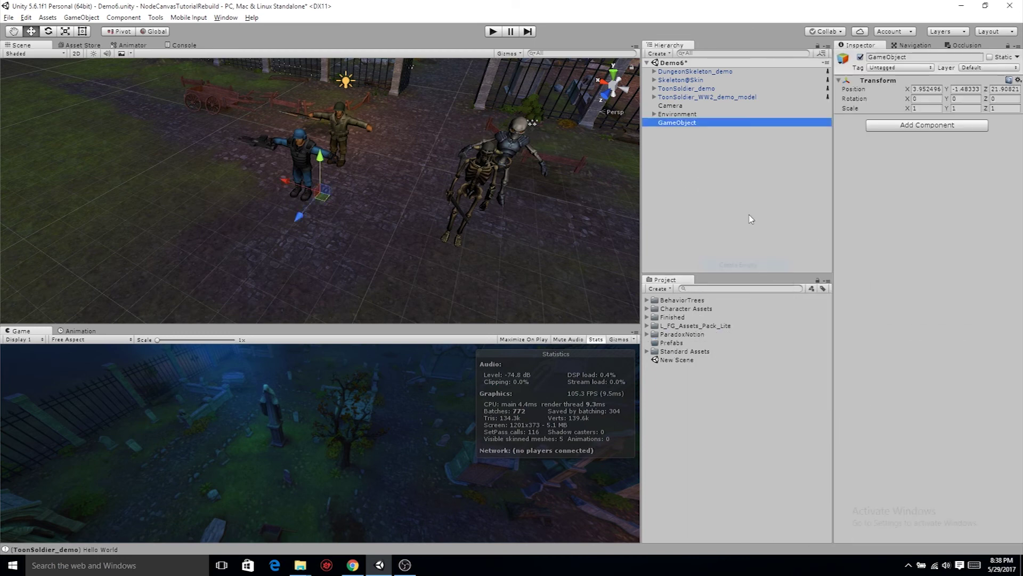
type("C")
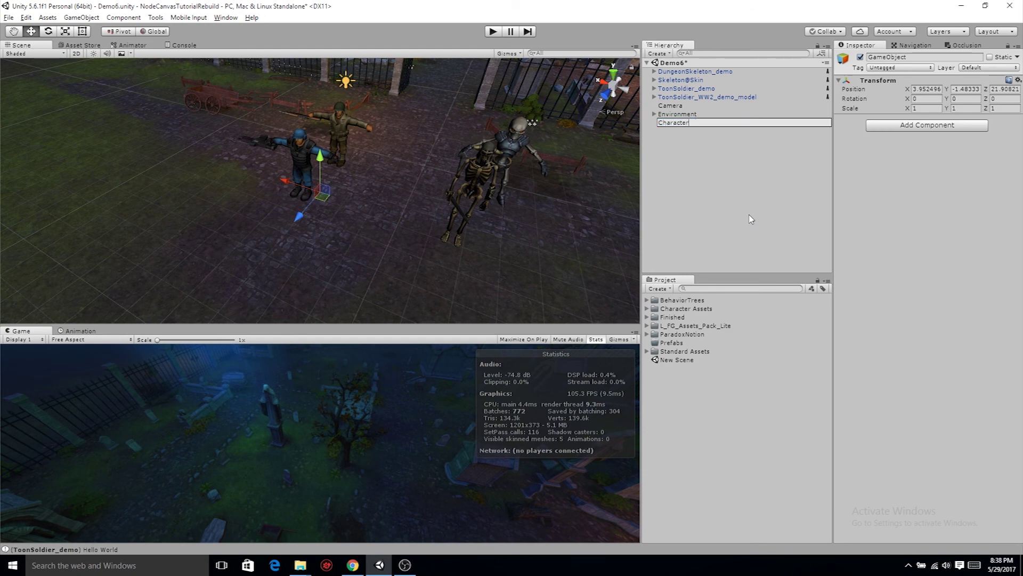
type("haracterAreaTrigger")
key("Return")
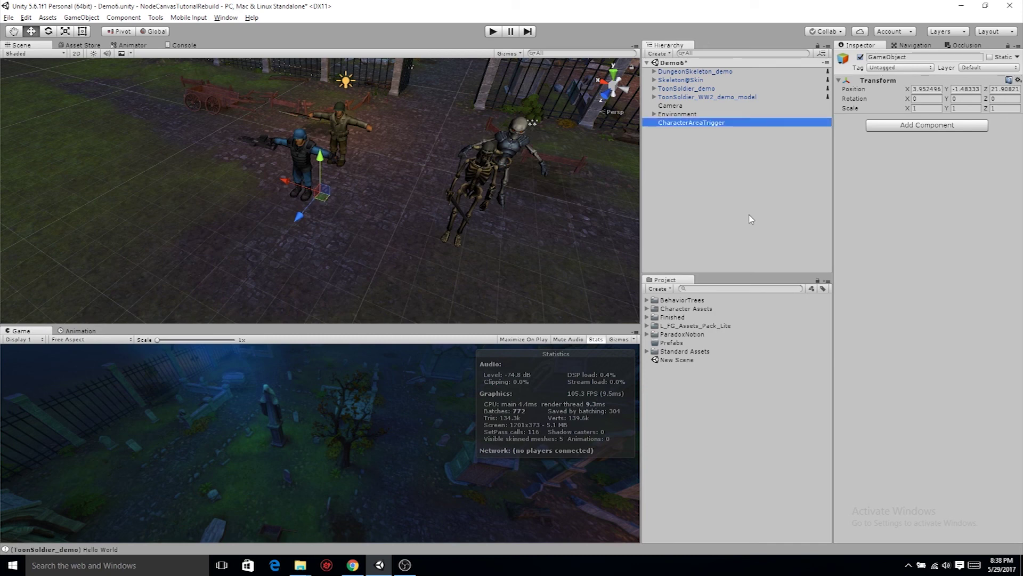
Add a Sphere Collider to CharacterAreaTrigger and set its radius to 6.5
left_click(916, 125)
type("trig")
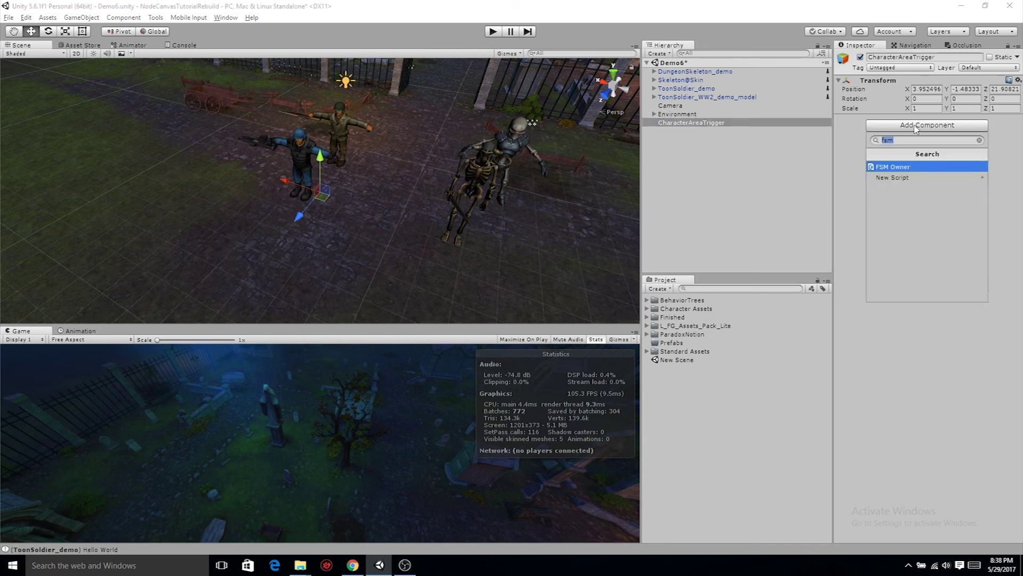
type("ge")
key("BackSpace")
key("BackSpace")
key("BackSpace")
key("BackSpace")
key("BackSpace")
key("BackSpace")
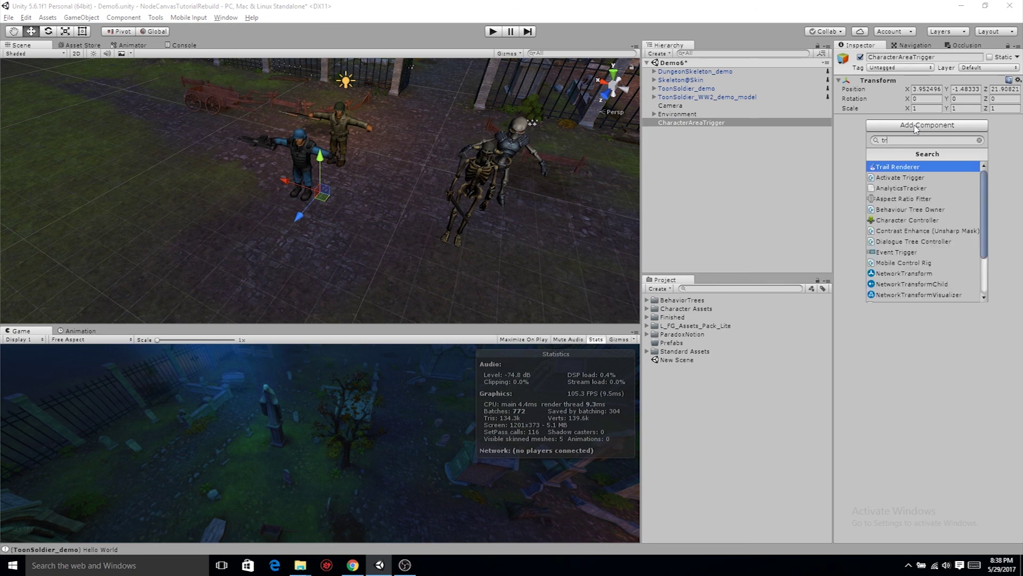
type("sphered")
key("Return")
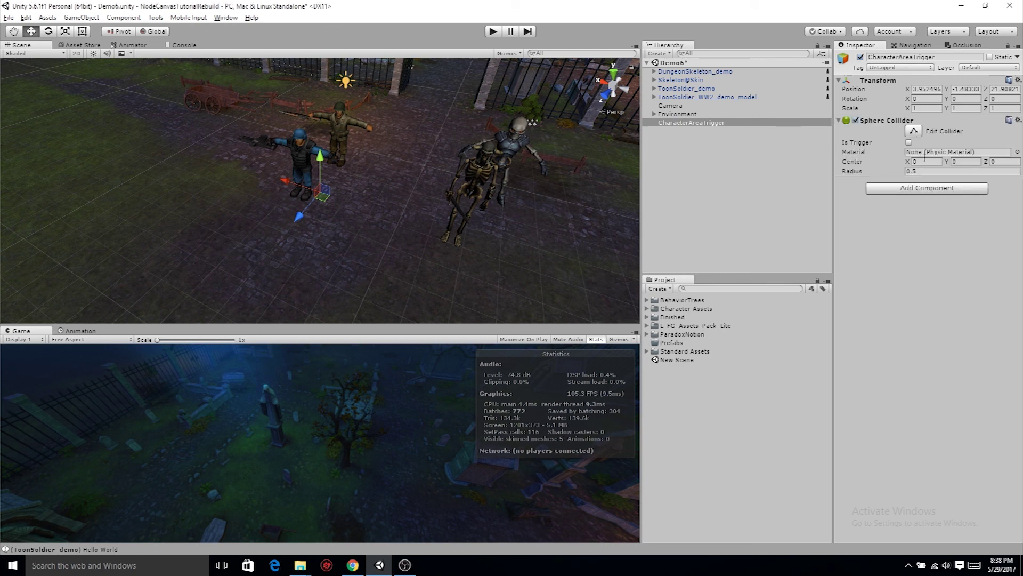
left_click(912, 171)
type("5.2")
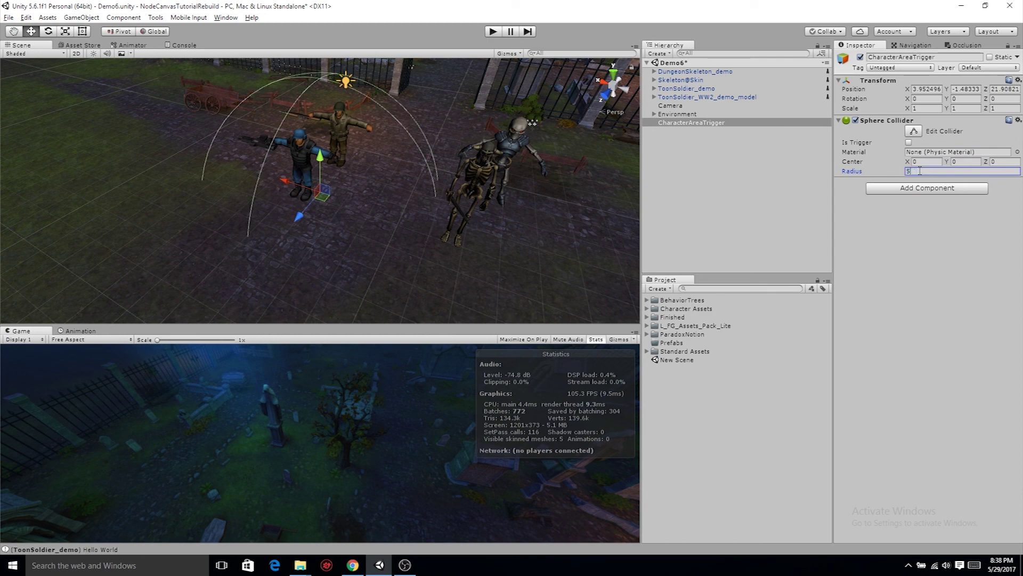
left_click_drag(880, 176, 889, 176)
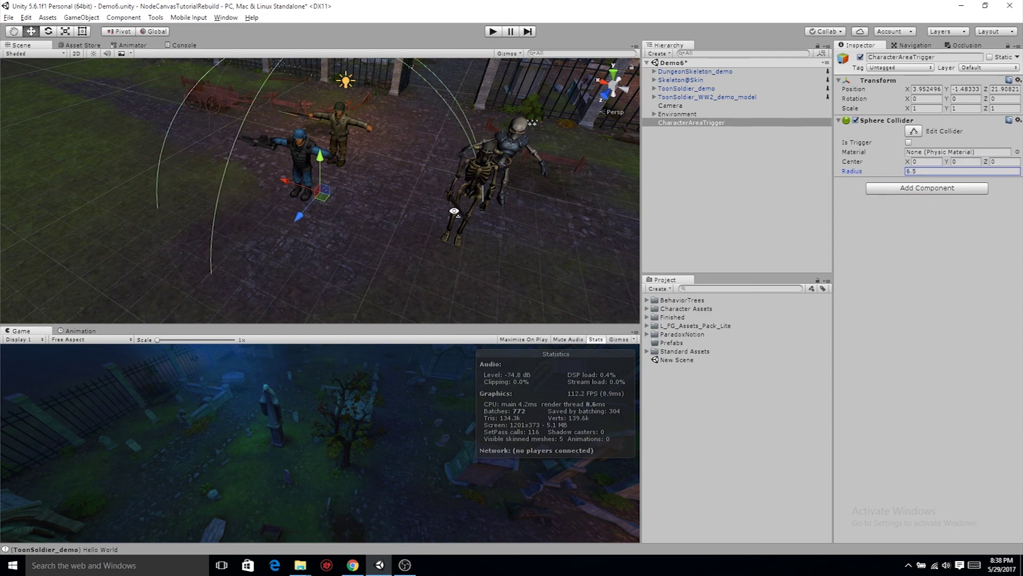
left_click_drag(354, 227, 381, 240, "alt")
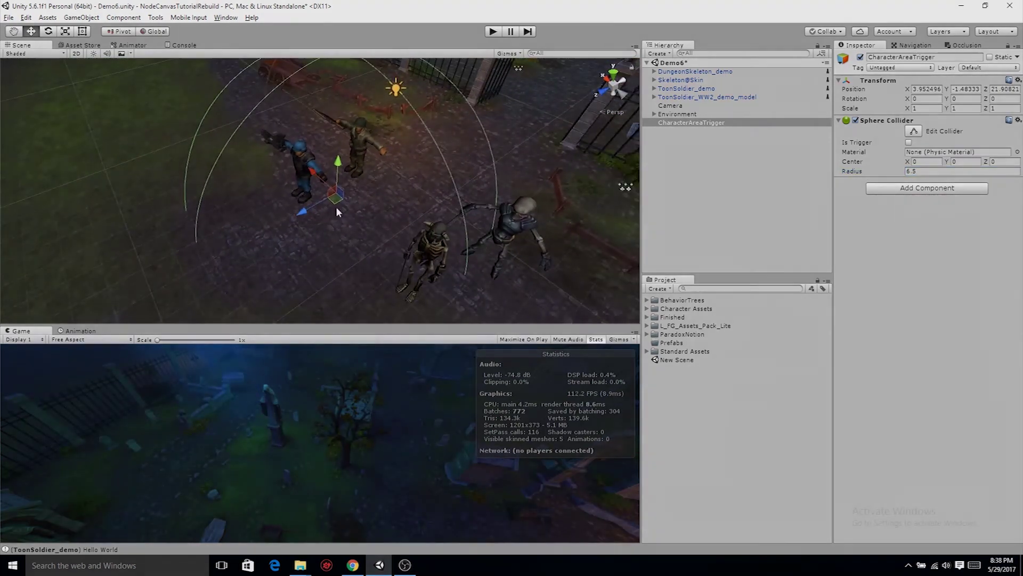